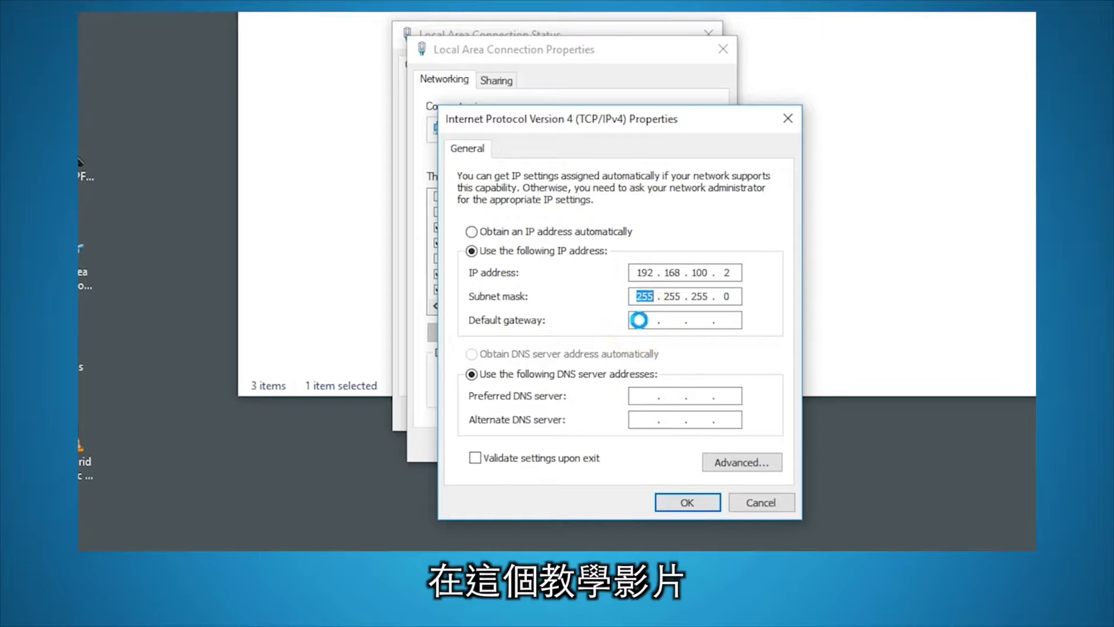
# Type 1921681 into the entry field, then import VirtualSetImage_4 as a still
pyautogui.click(638, 320)
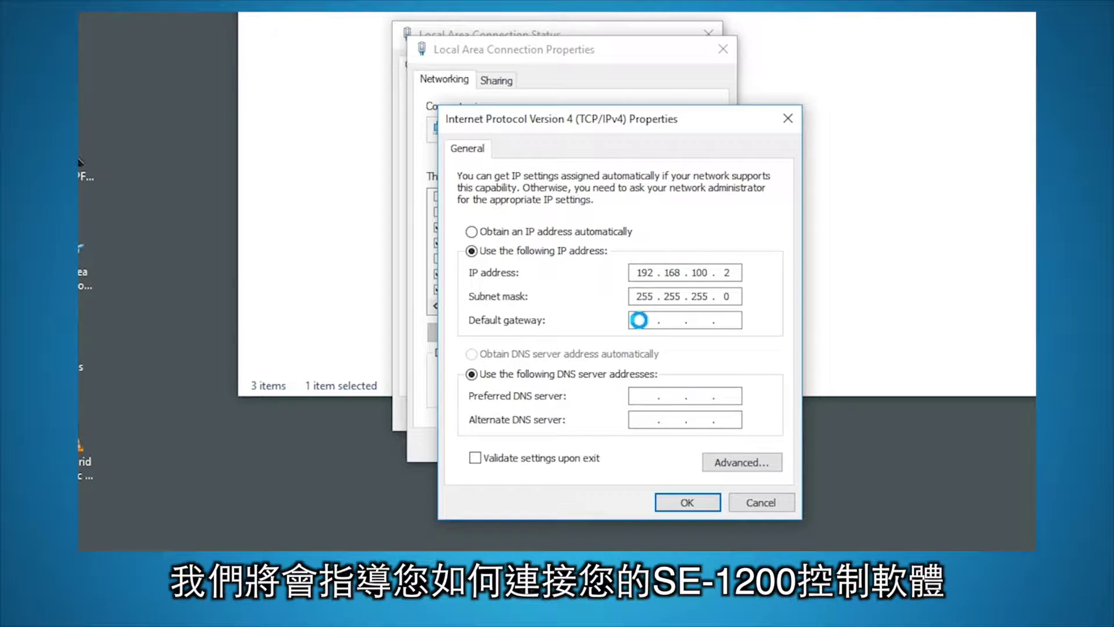
pyautogui.write('1921681')
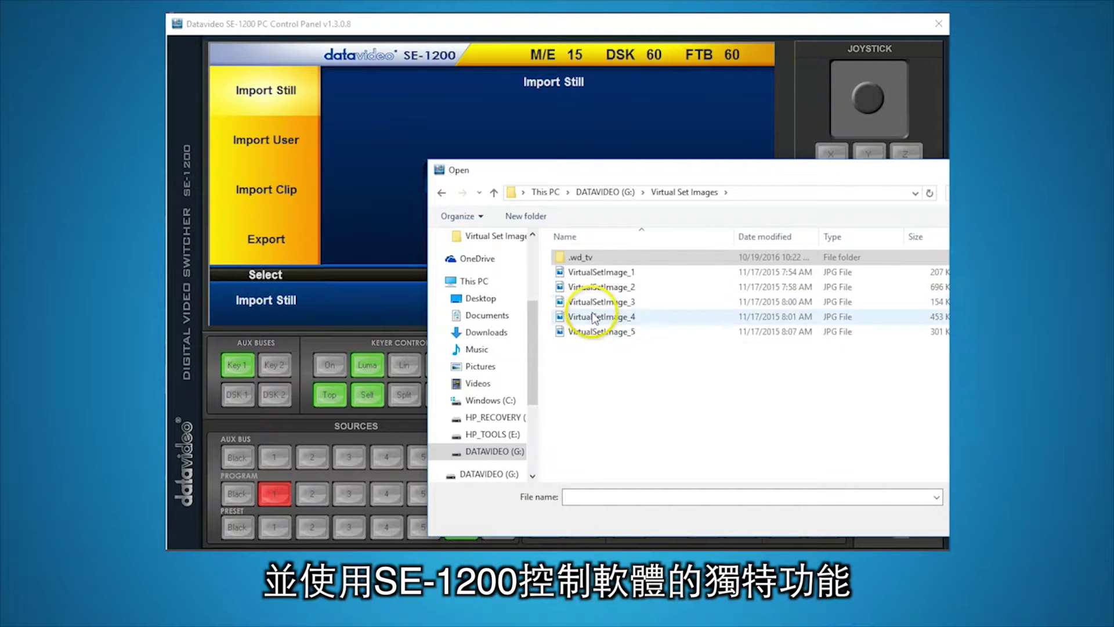
pyautogui.click(593, 316)
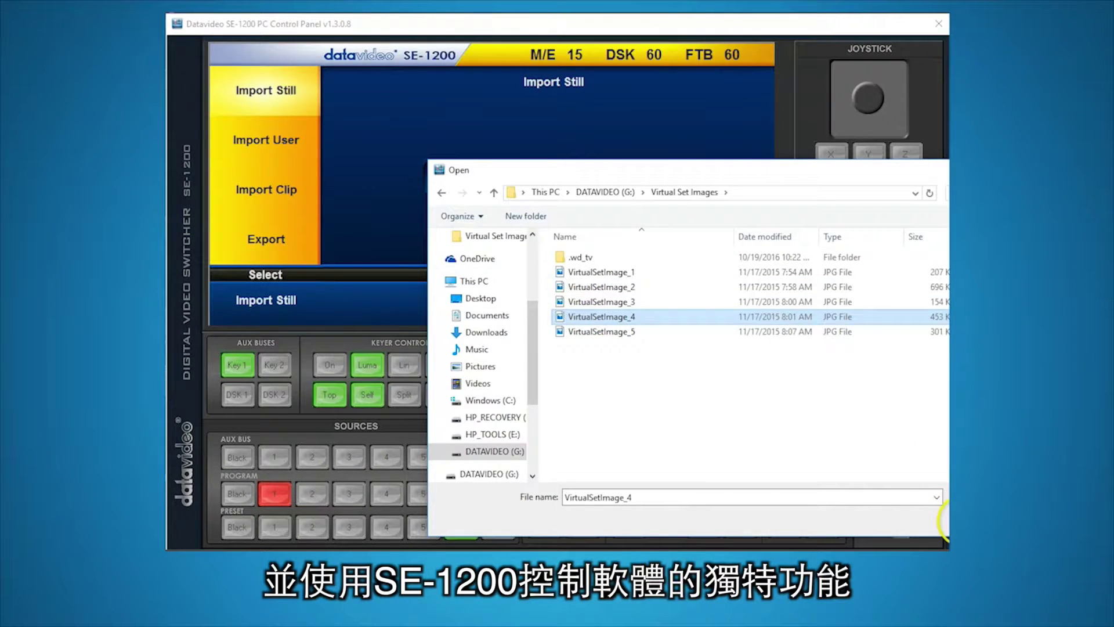
pyautogui.click(943, 519)
pyautogui.click(604, 397)
# Select still 1 and bring up the Key 1 chroma key's Color Spill page
pyautogui.click(405, 127)
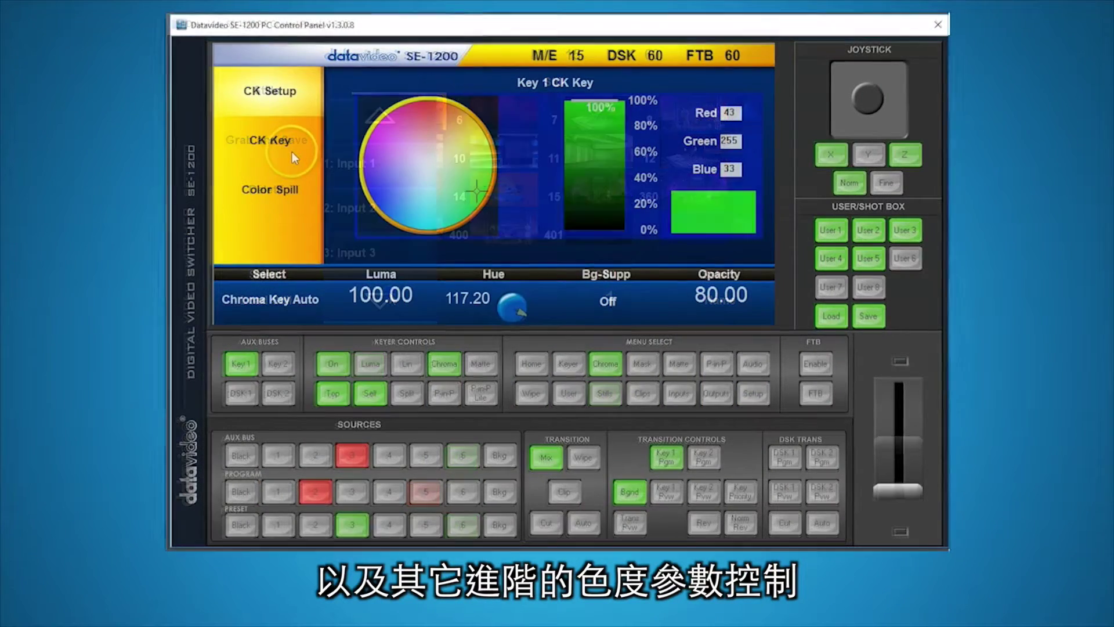
pyautogui.click(290, 152)
pyautogui.click(278, 306)
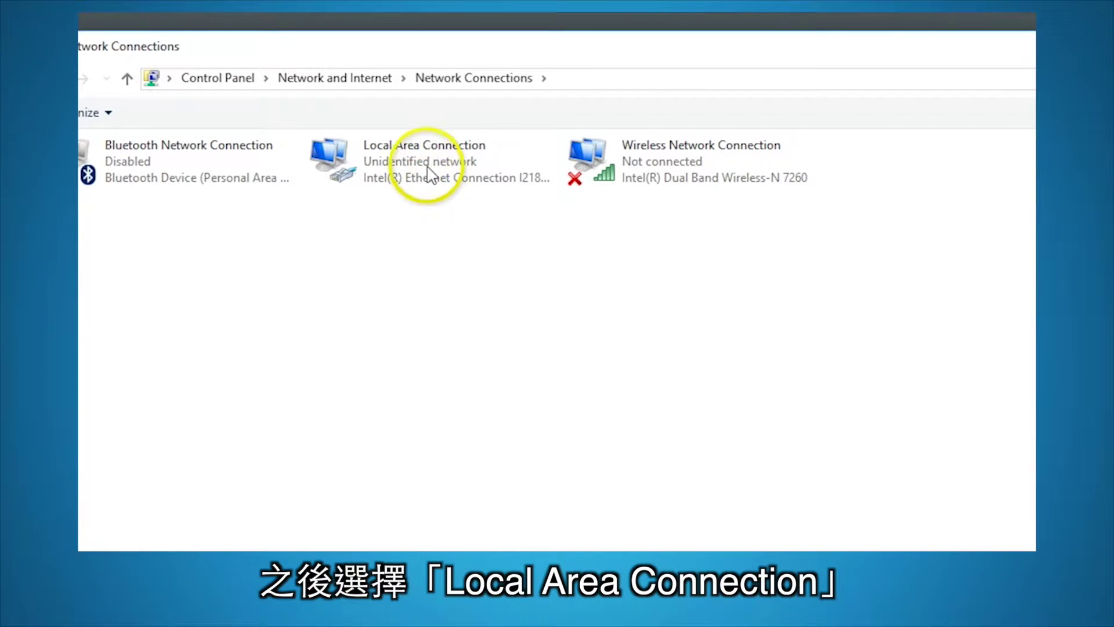
# Bring up the IPv4 properties of the Local Area Connection adapter
pyautogui.click(429, 177)
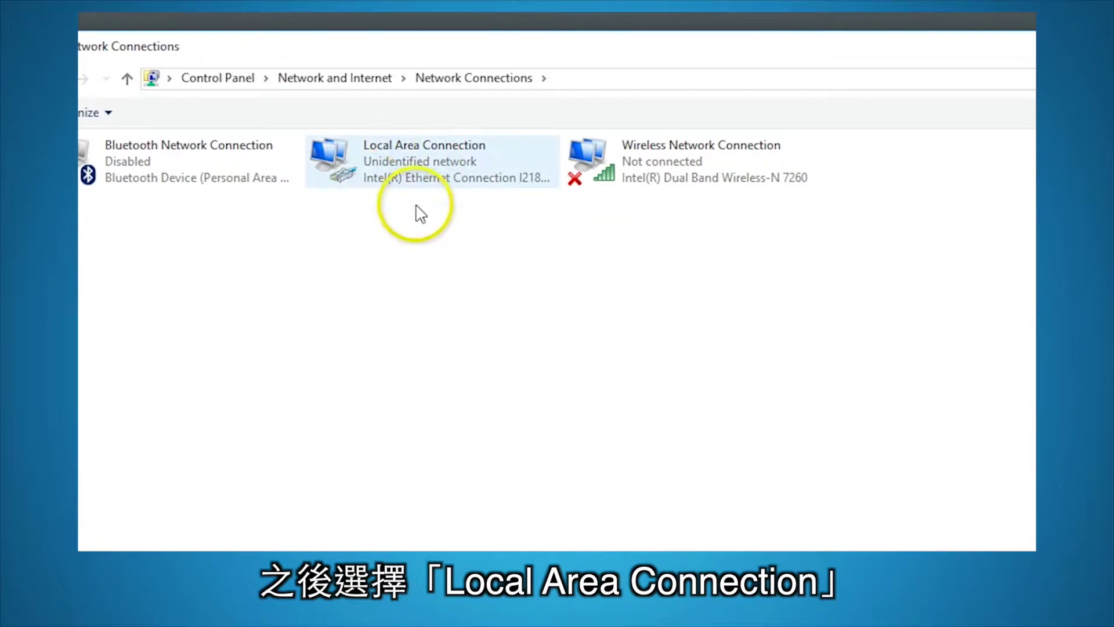
pyautogui.doubleClick(430, 162)
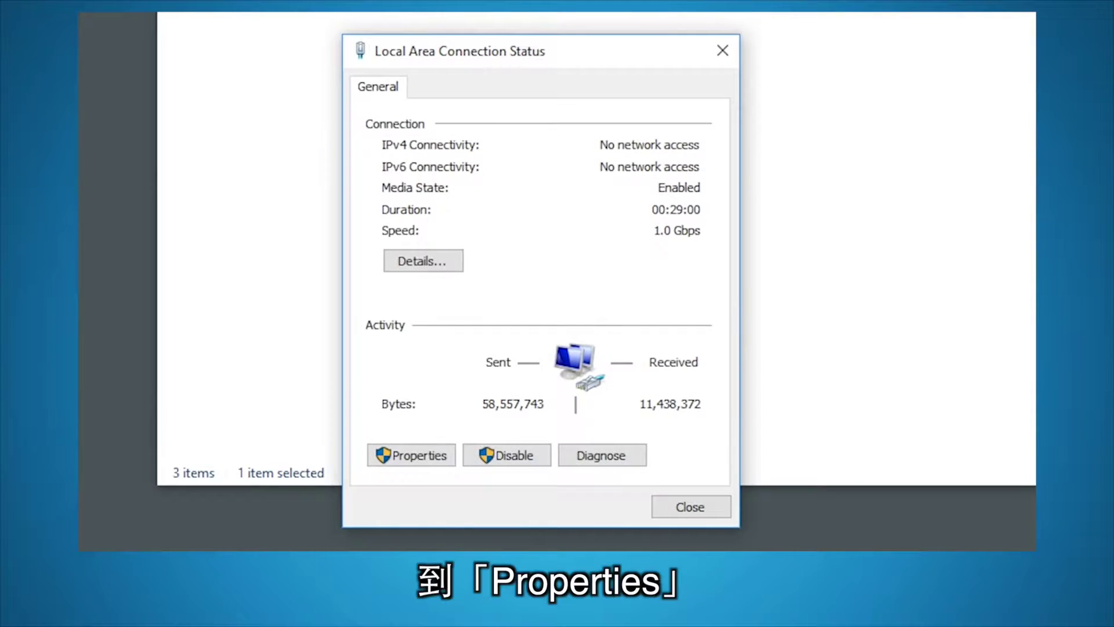
pyautogui.click(415, 455)
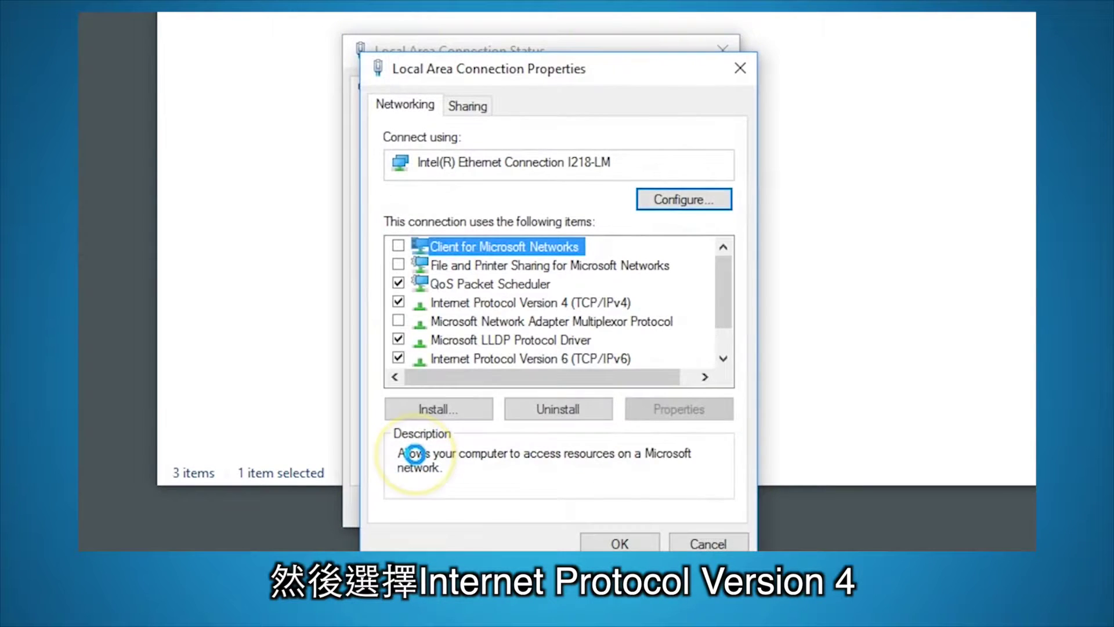
pyautogui.press('Down')
pyautogui.press('Down')
pyautogui.press('Down')
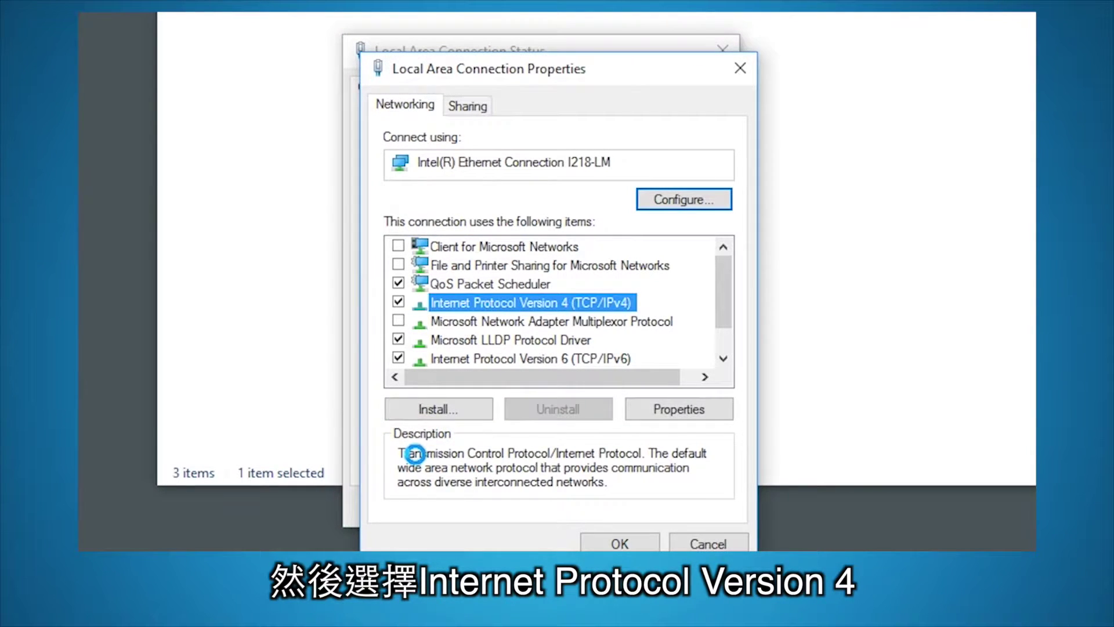
pyautogui.click(661, 406)
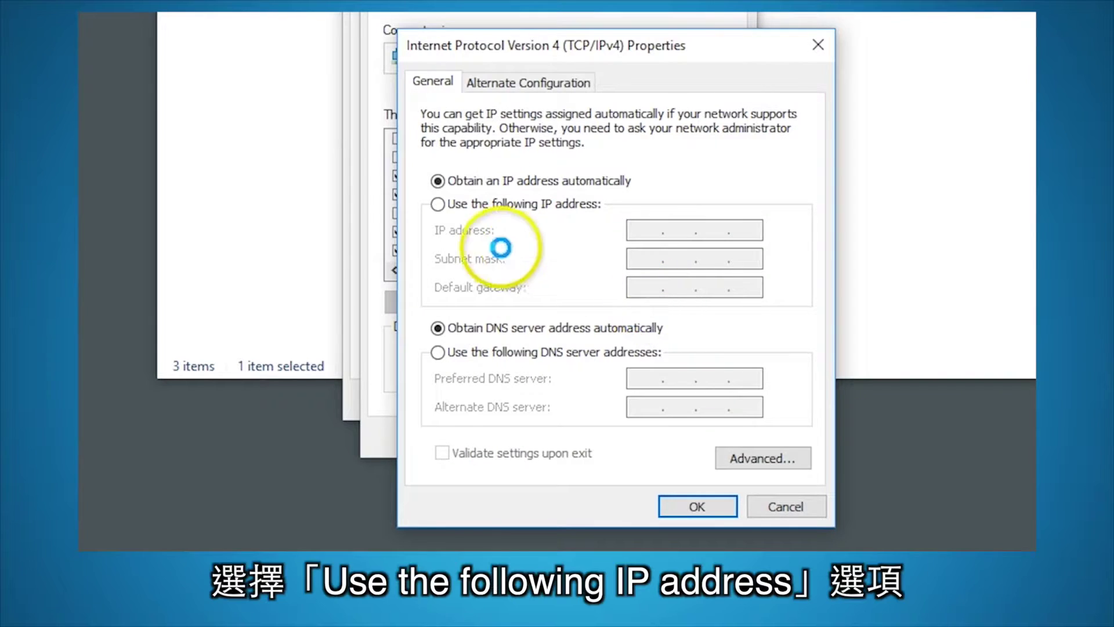
# Set static IP 192.168.100.2, mask 255.255.255.0 and gateway 192.168.100.1
pyautogui.click(438, 204)
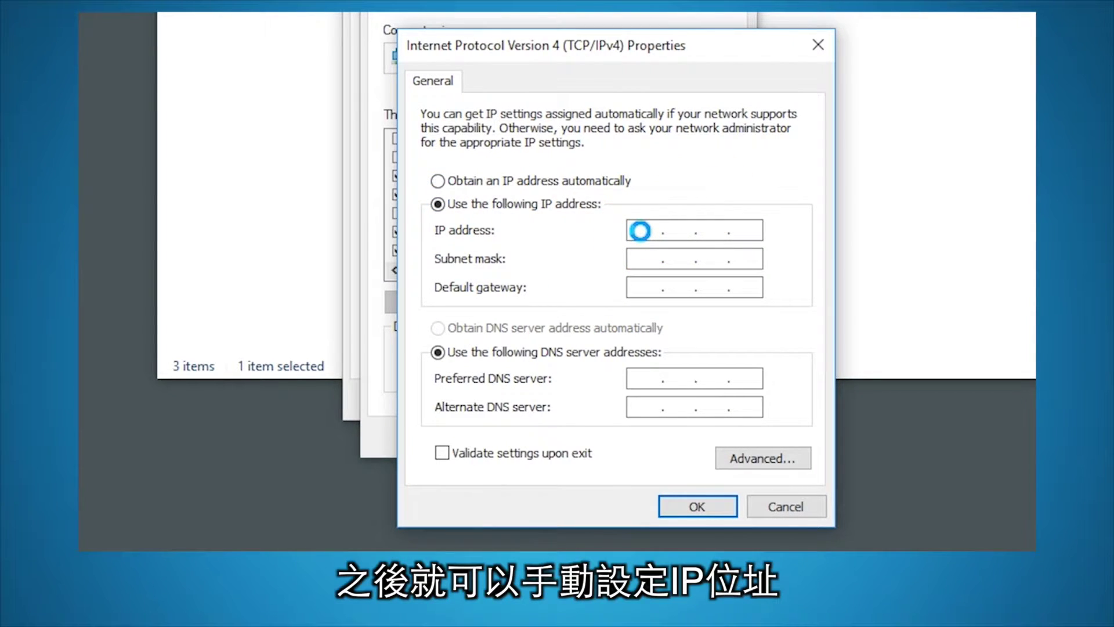
pyautogui.write('192 . ')
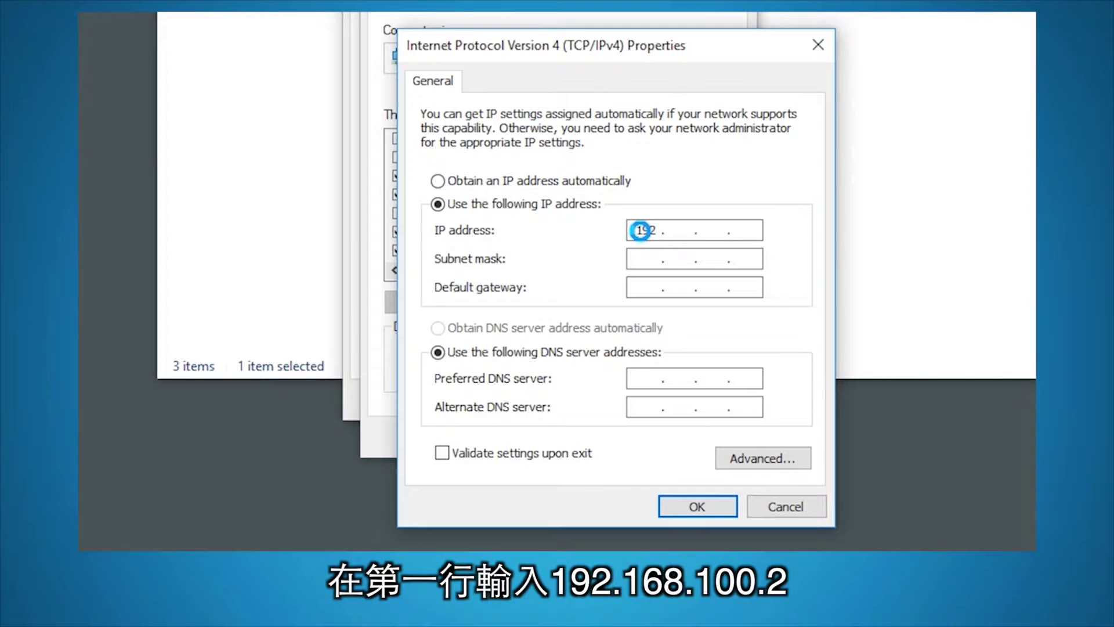
pyautogui.write('18')
pyautogui.press('BackSpace')
pyautogui.write('68 . 100 . 2')
pyautogui.press('Tab')
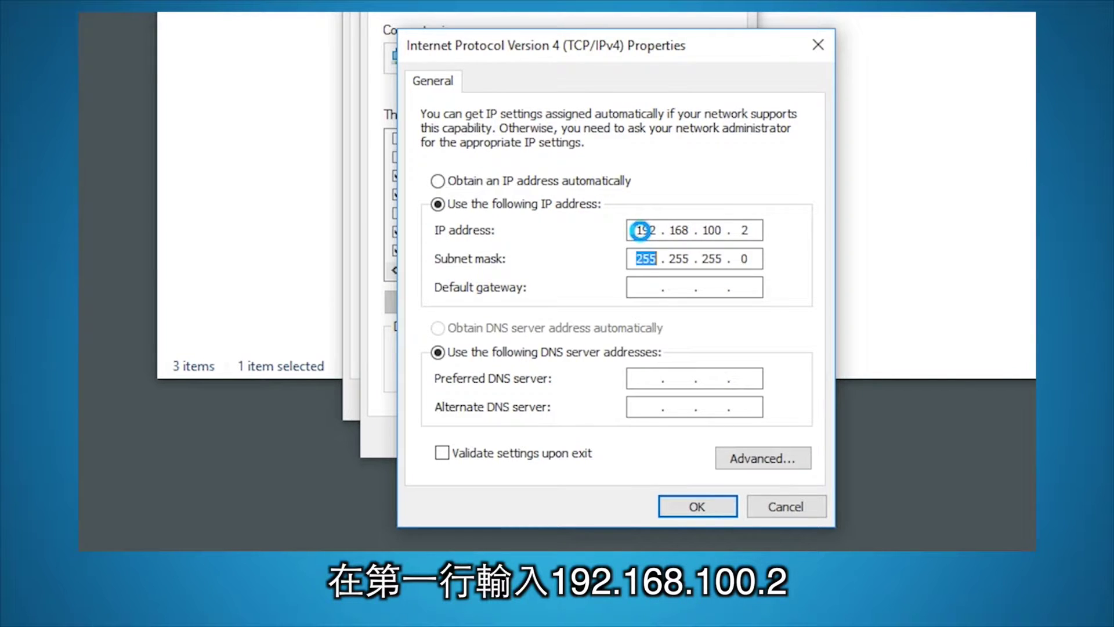
pyautogui.click(639, 287)
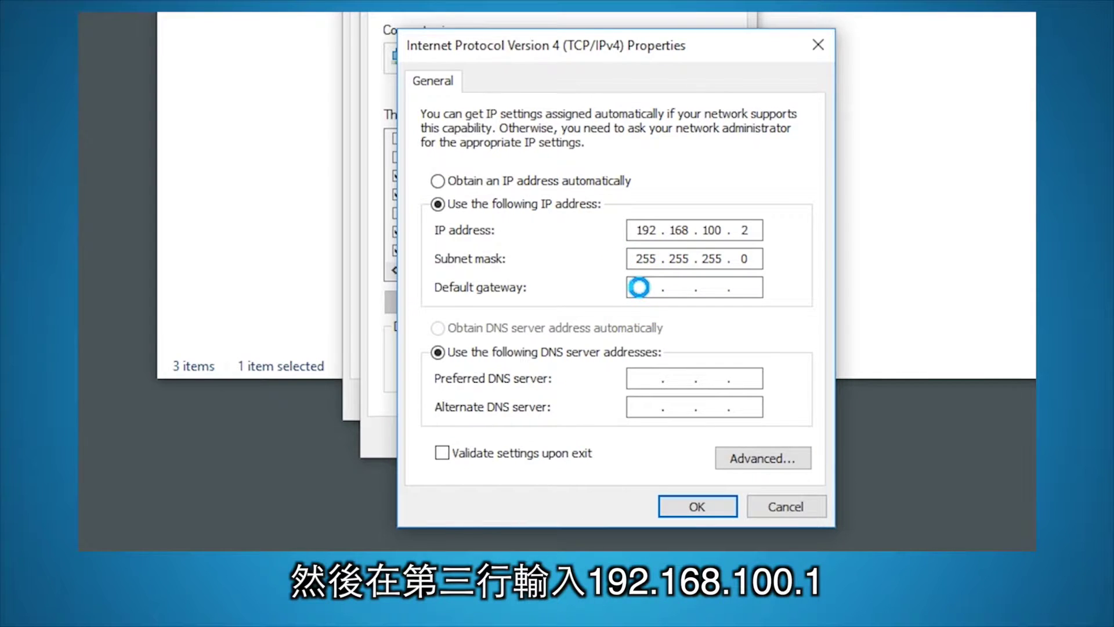
pyautogui.write('192 . 168 . 100 . 1')
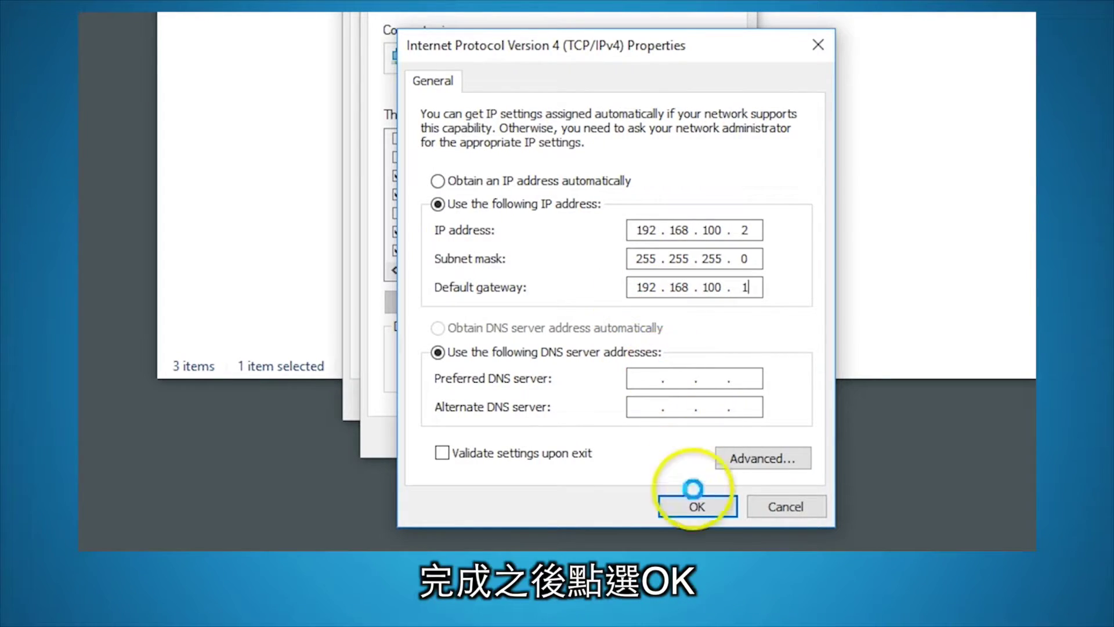
# Apply the static IPv4 settings and close the properties and status windows
pyautogui.click(692, 509)
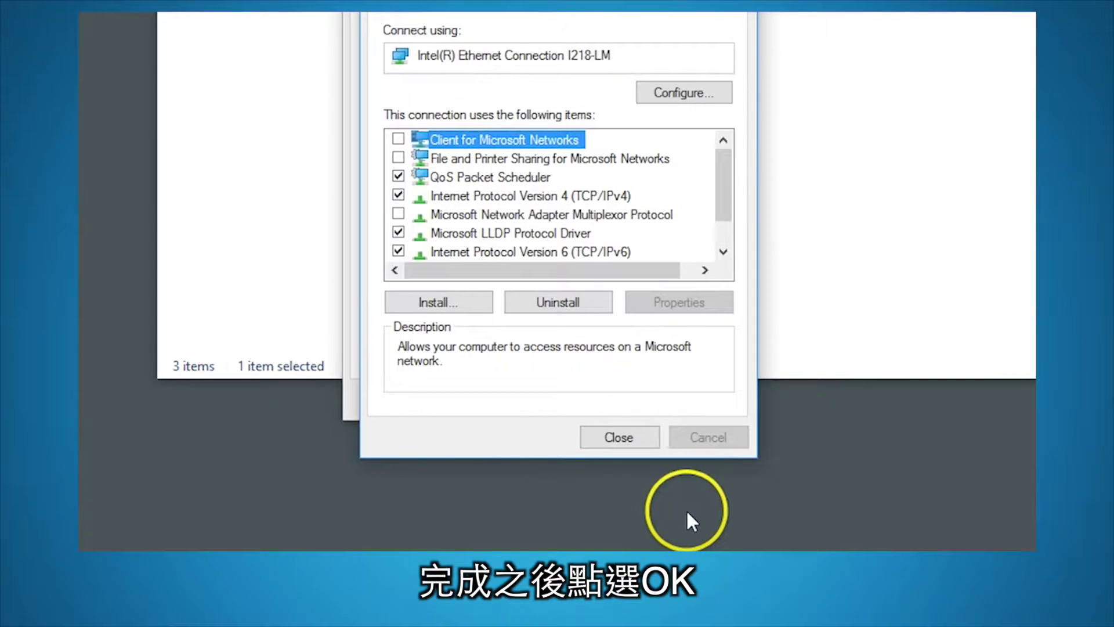
pyautogui.click(620, 437)
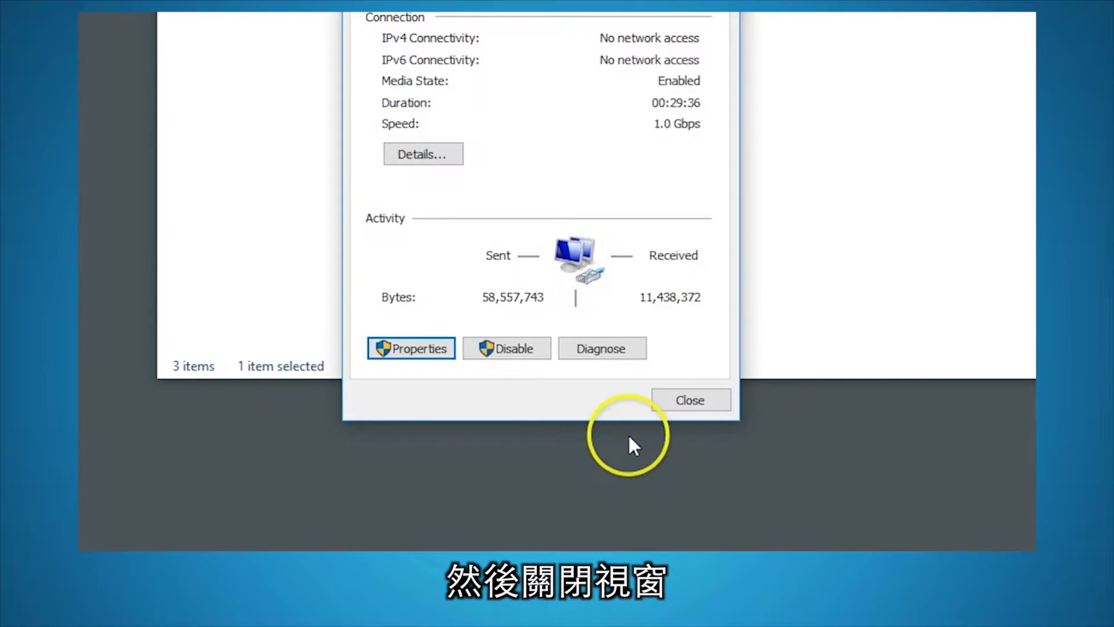
pyautogui.click(680, 395)
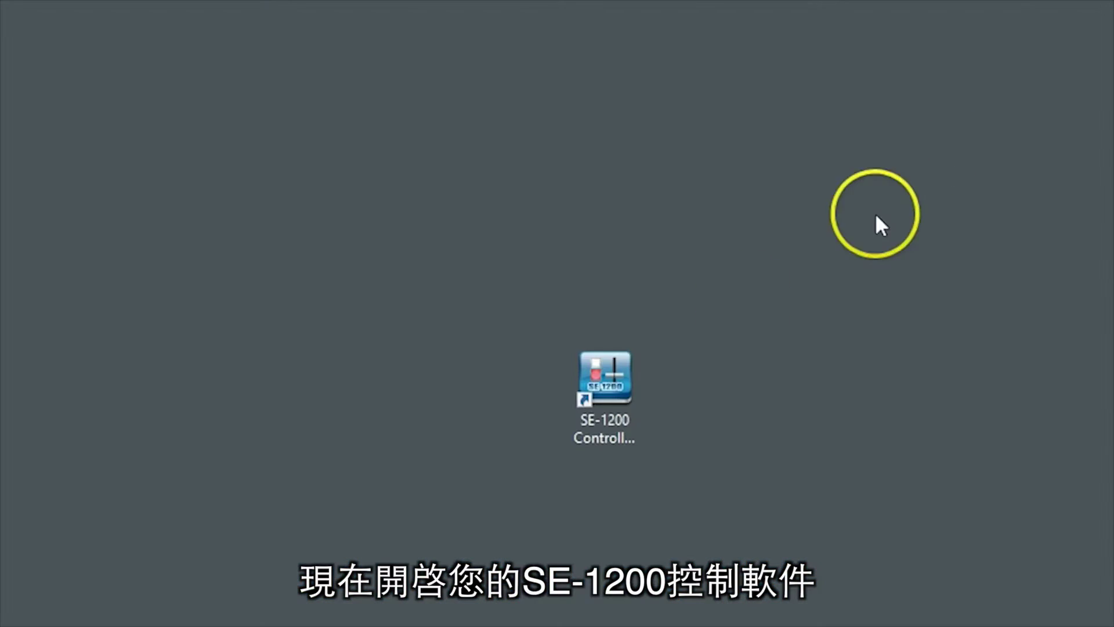
# Launch the SE-1200 Controller and set its Ethernet address to 192.168.100.101
pyautogui.click(610, 380)
pyautogui.doubleClick(608, 377)
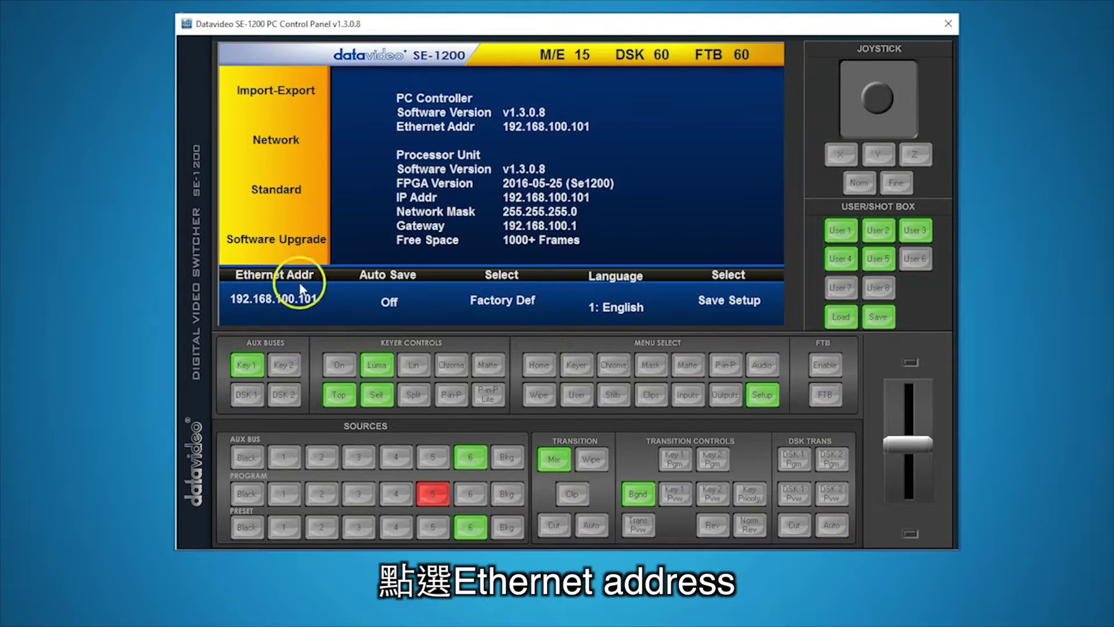
pyautogui.click(281, 302)
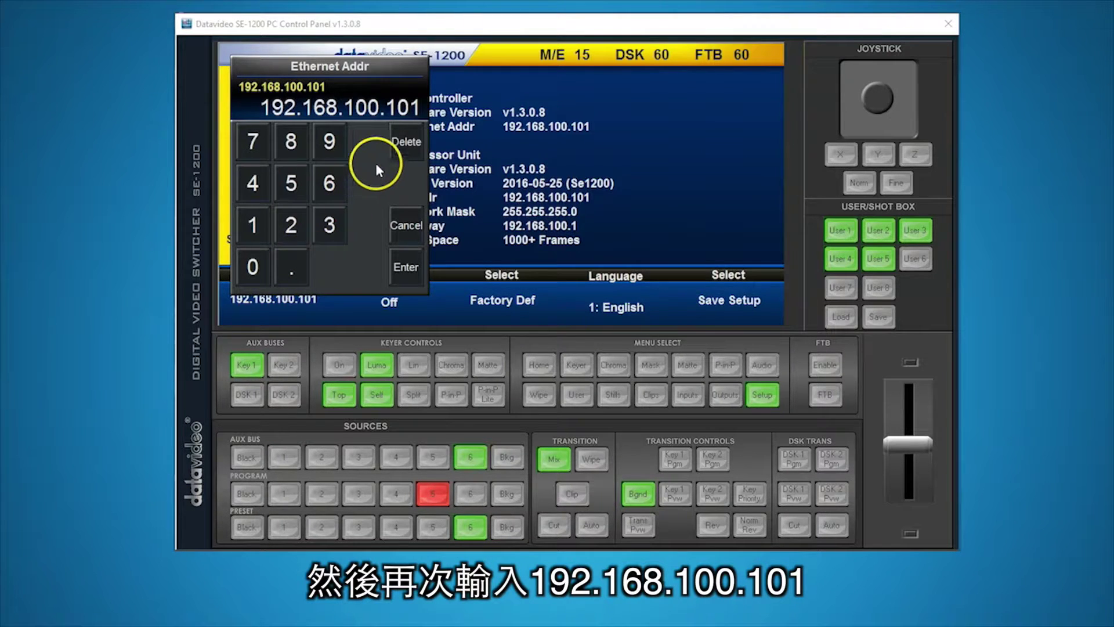
pyautogui.click(399, 265)
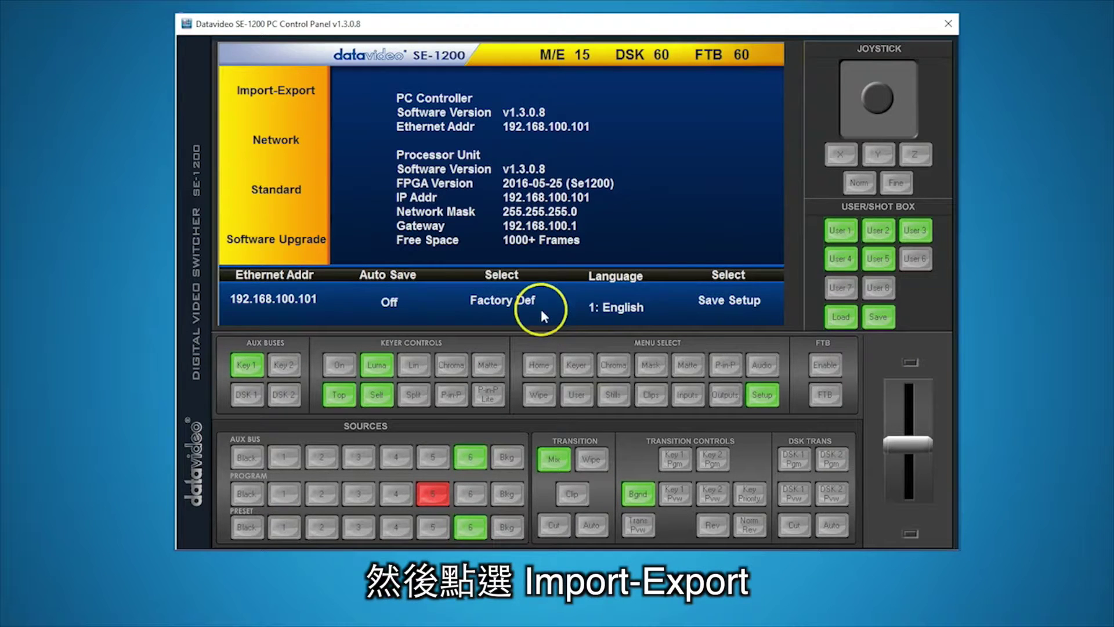
# In Import-Export, choose the target still slot for the import
pyautogui.click(278, 96)
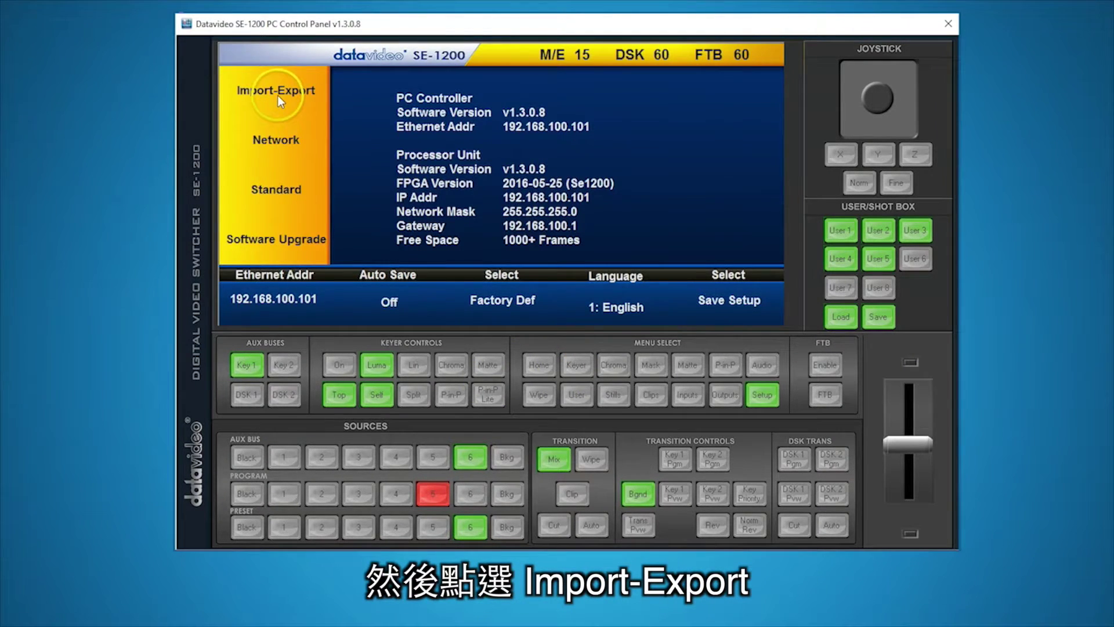
pyautogui.click(284, 278)
pyautogui.click(617, 295)
pyautogui.click(255, 231)
pyautogui.click(407, 267)
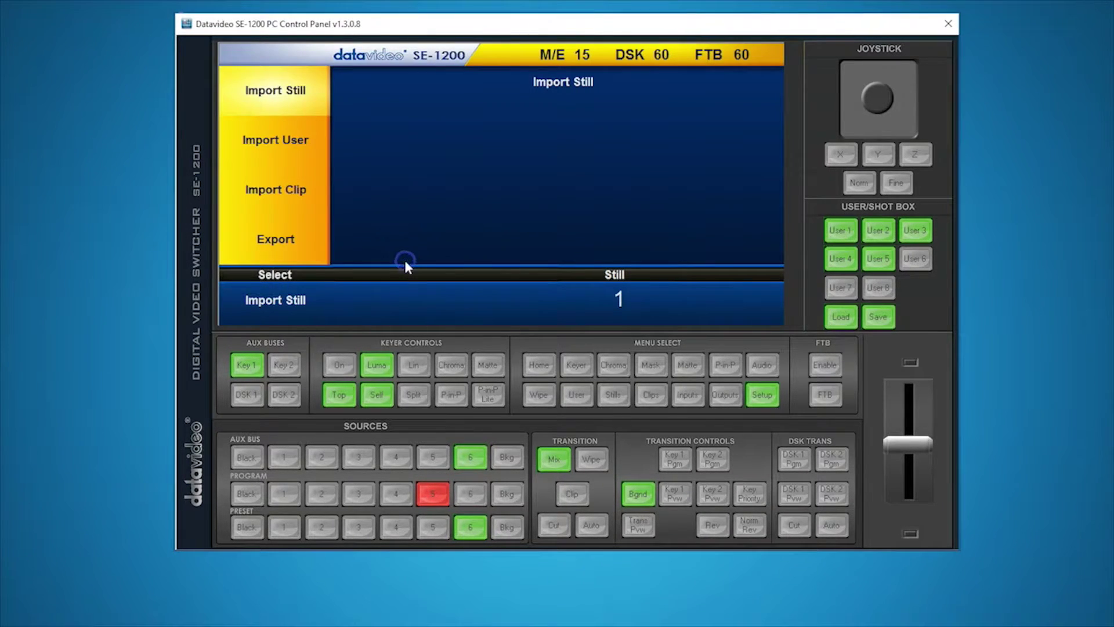
# Browse for an image to import, cycling the file-type filter through BMP, JPG and PNG
pyautogui.click(285, 299)
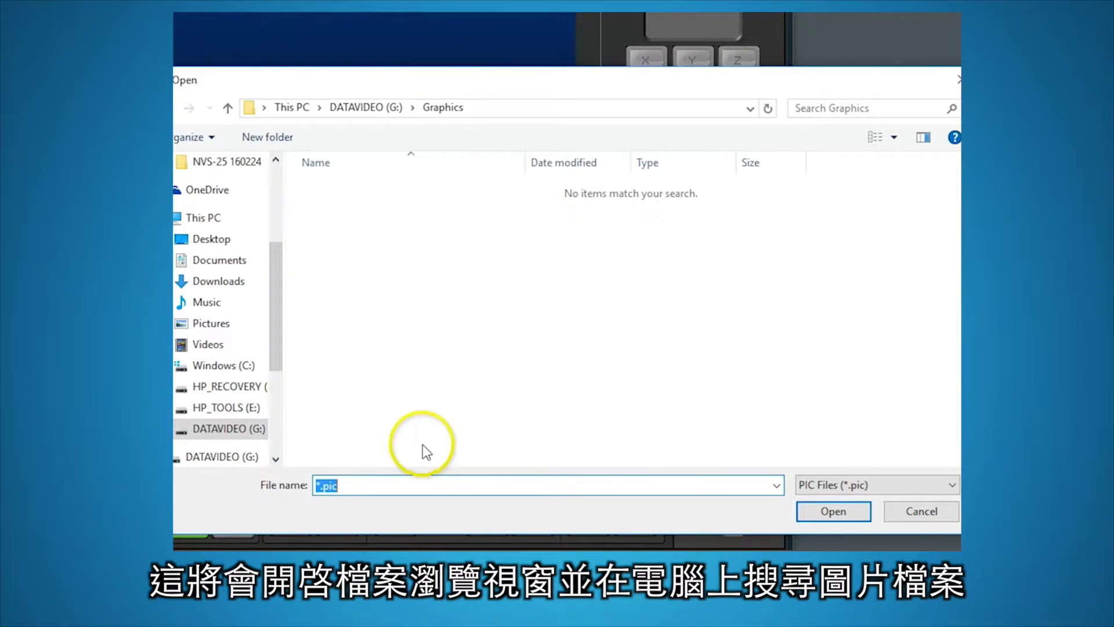
pyautogui.click(951, 485)
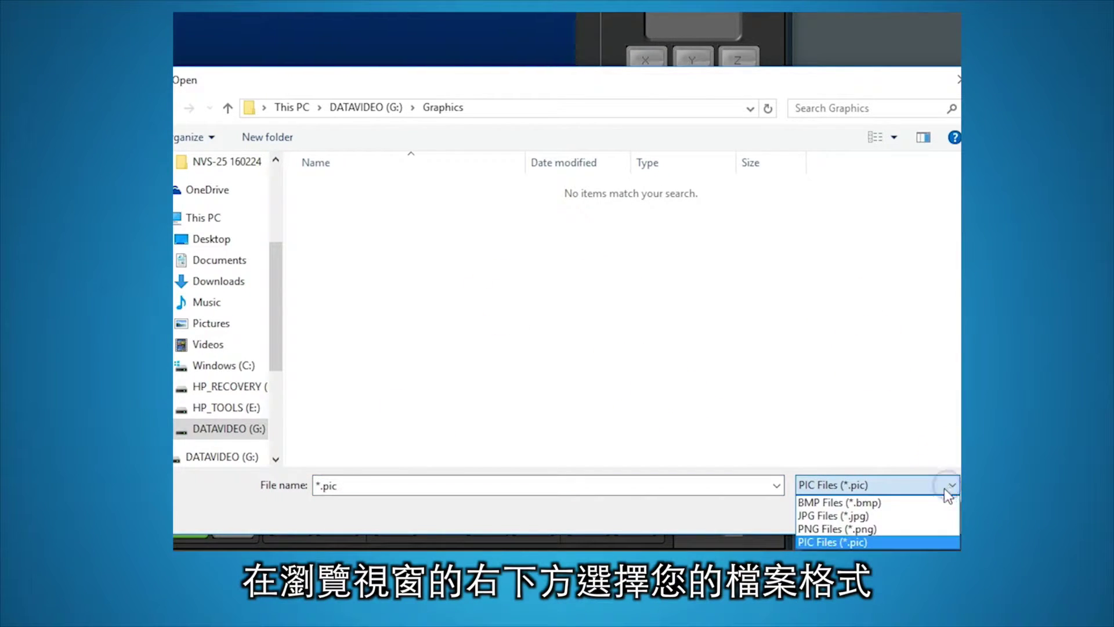
pyautogui.click(909, 502)
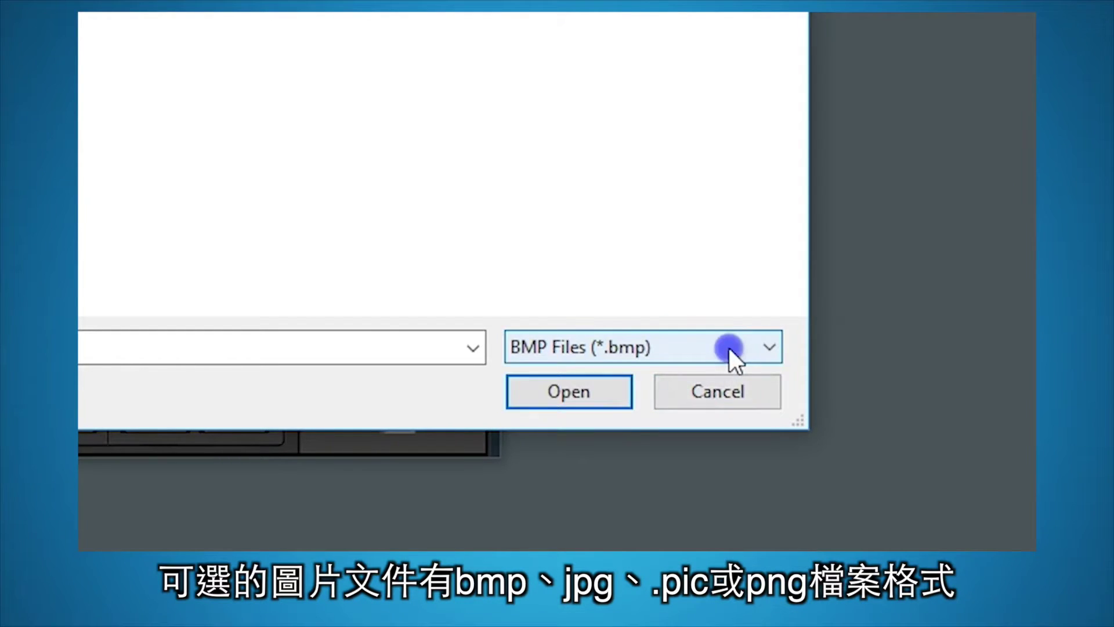
pyautogui.click(729, 348)
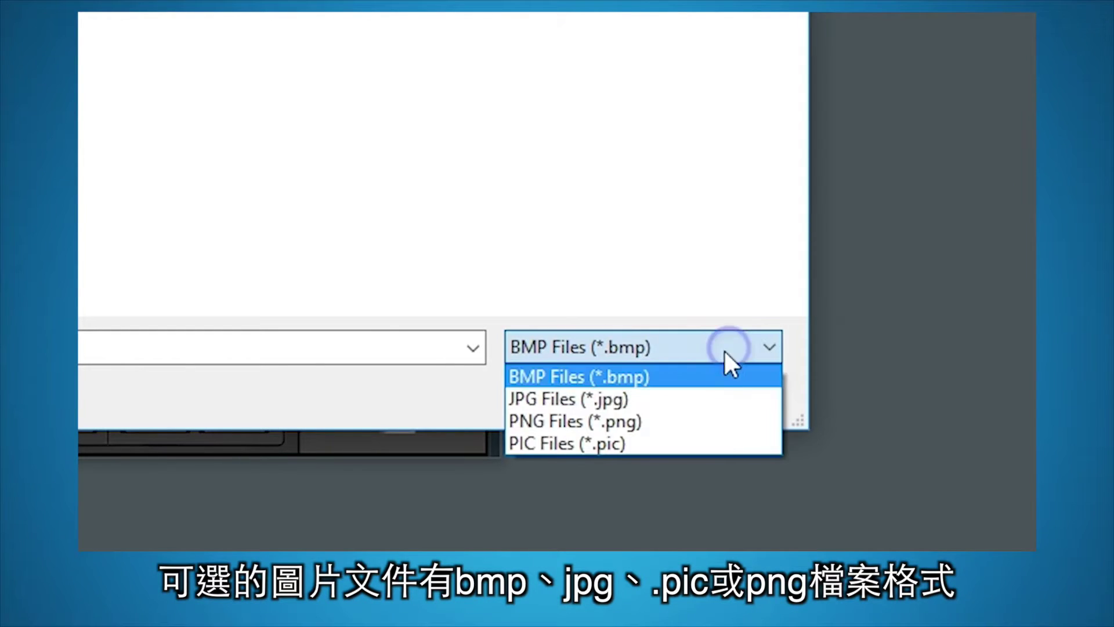
pyautogui.click(698, 398)
pyautogui.click(723, 346)
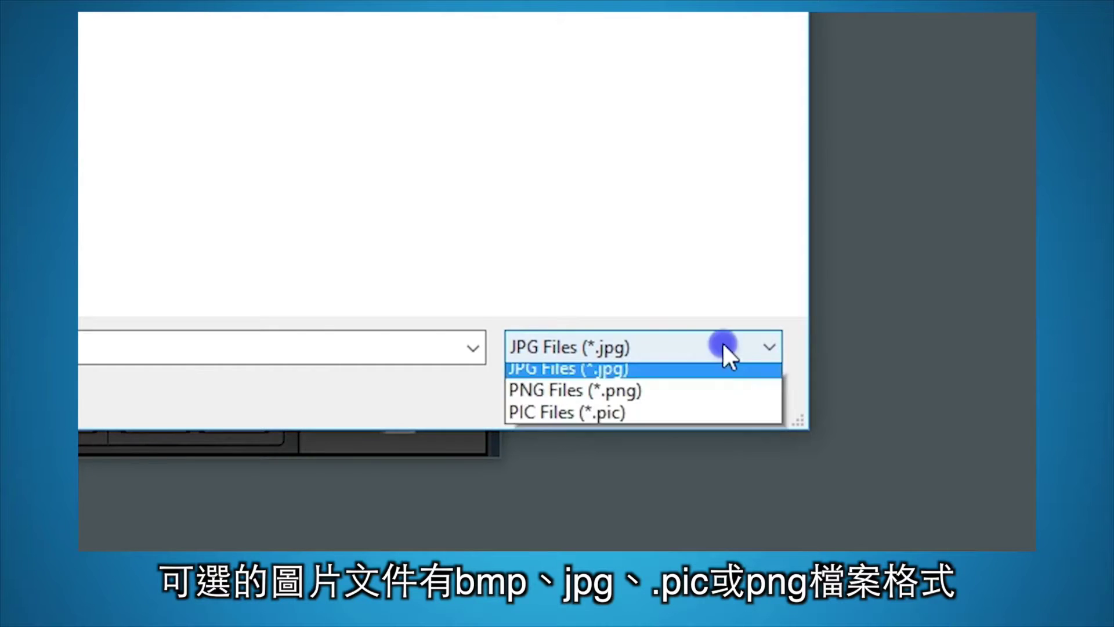
pyautogui.click(674, 425)
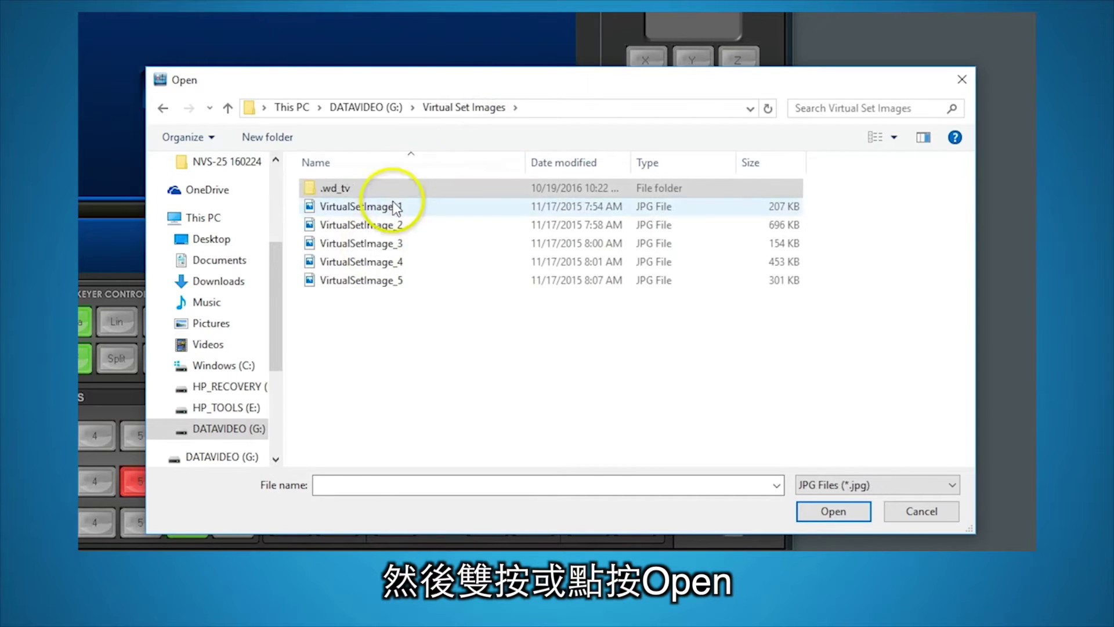
# Import VirtualSetImage_1 into the switcher and view the stills library
pyautogui.click(393, 207)
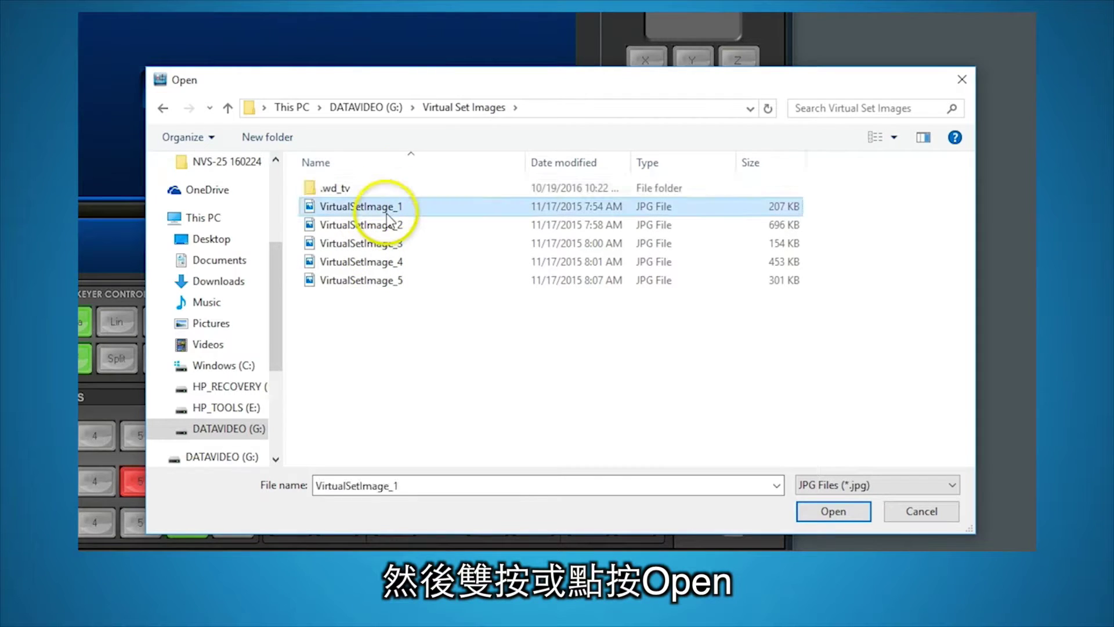
pyautogui.click(824, 512)
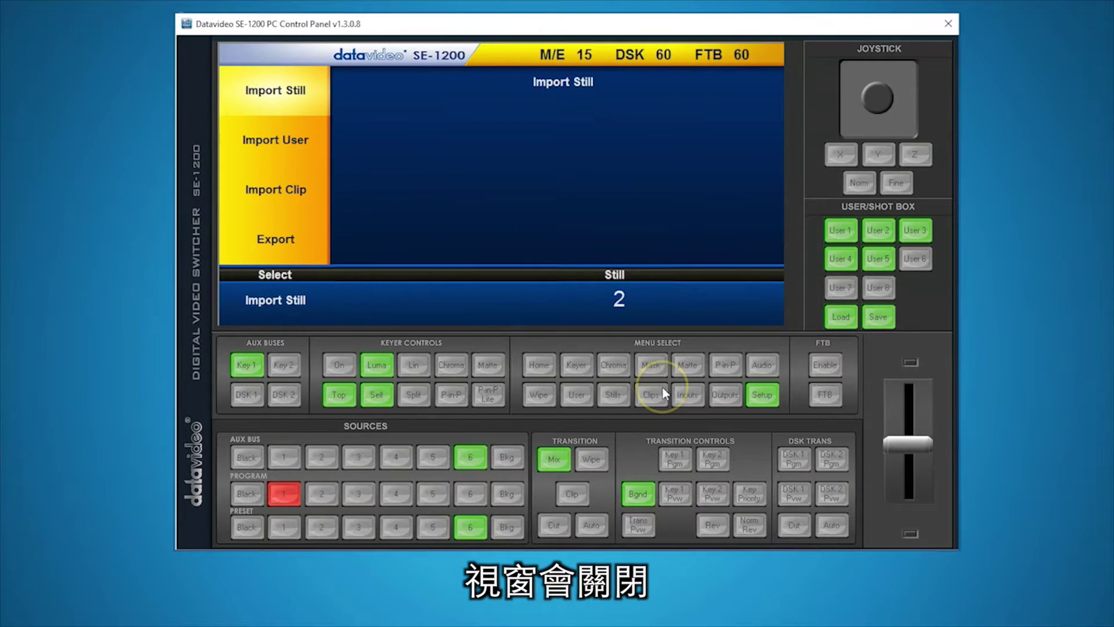
pyautogui.click(619, 394)
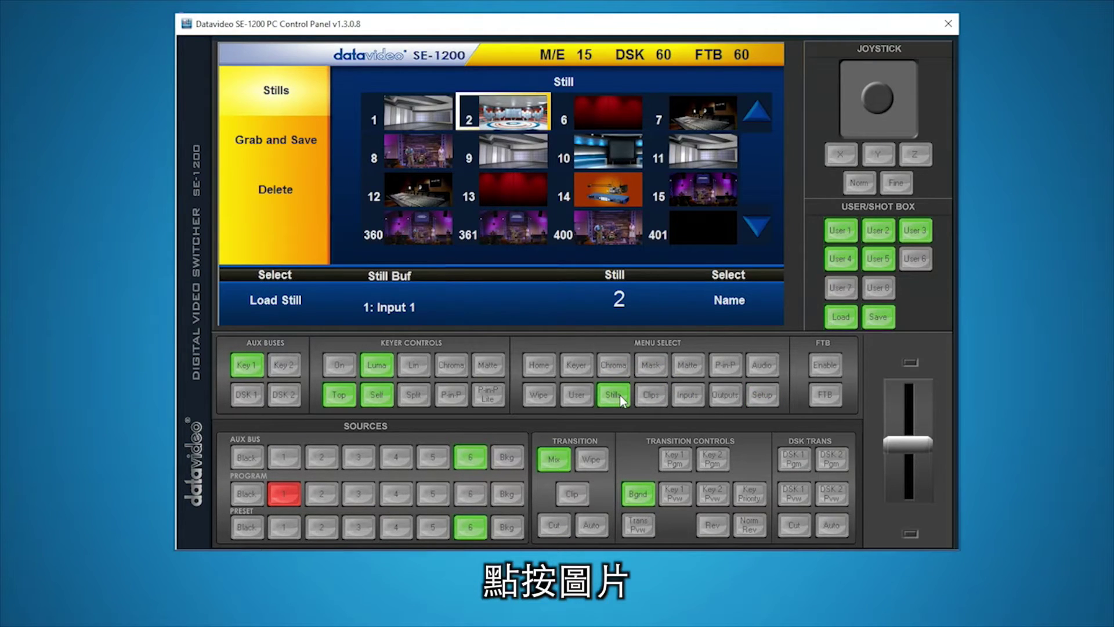
# Set the still buffer to Input 2 and load still 2 onto it
pyautogui.click(400, 307)
pyautogui.click(389, 214)
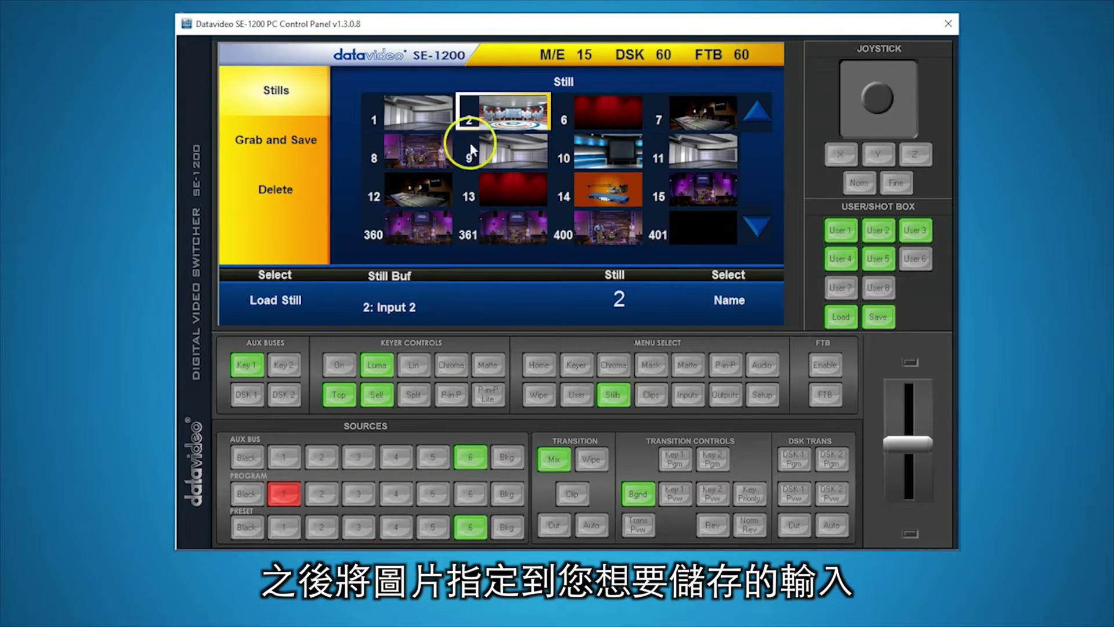
pyautogui.click(518, 106)
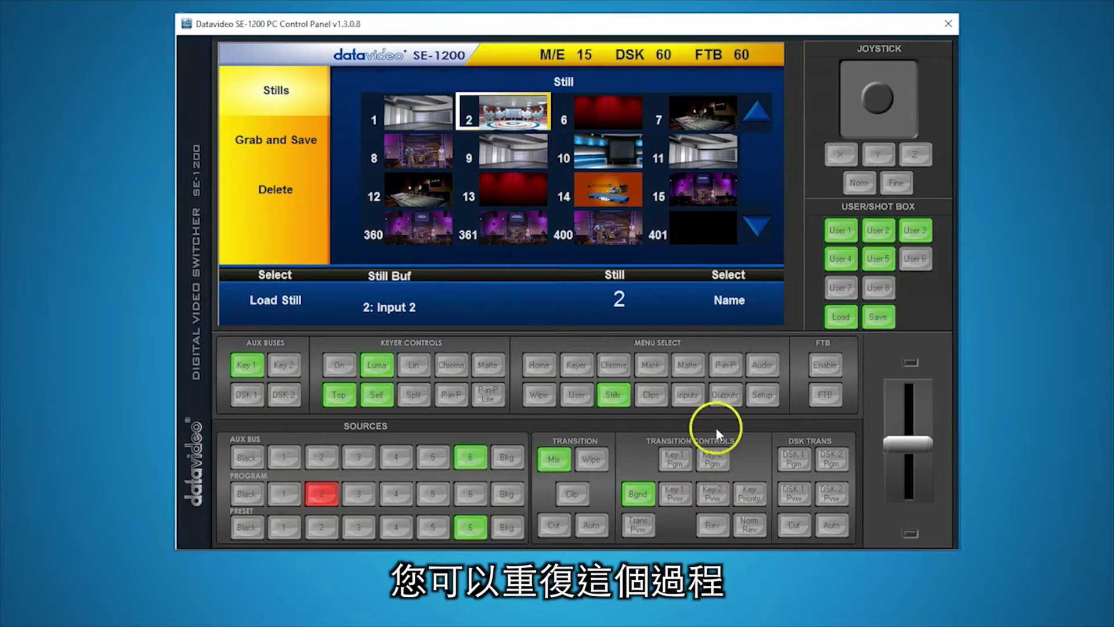
# Return to Setup's Import-Export options and turn on the key overlay
pyautogui.click(761, 396)
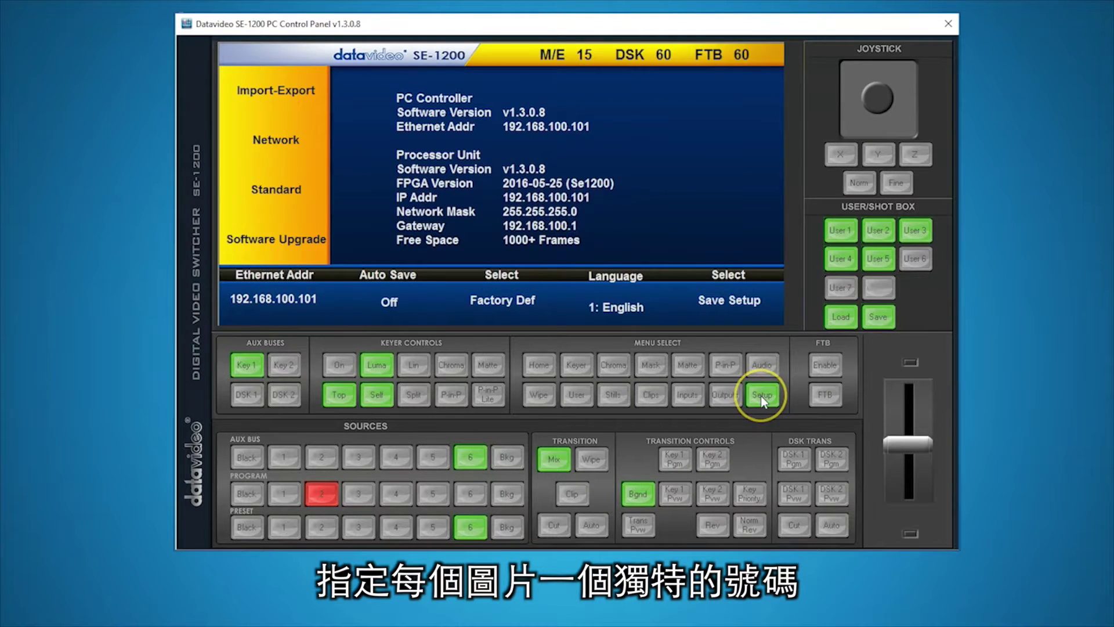
pyautogui.click(298, 89)
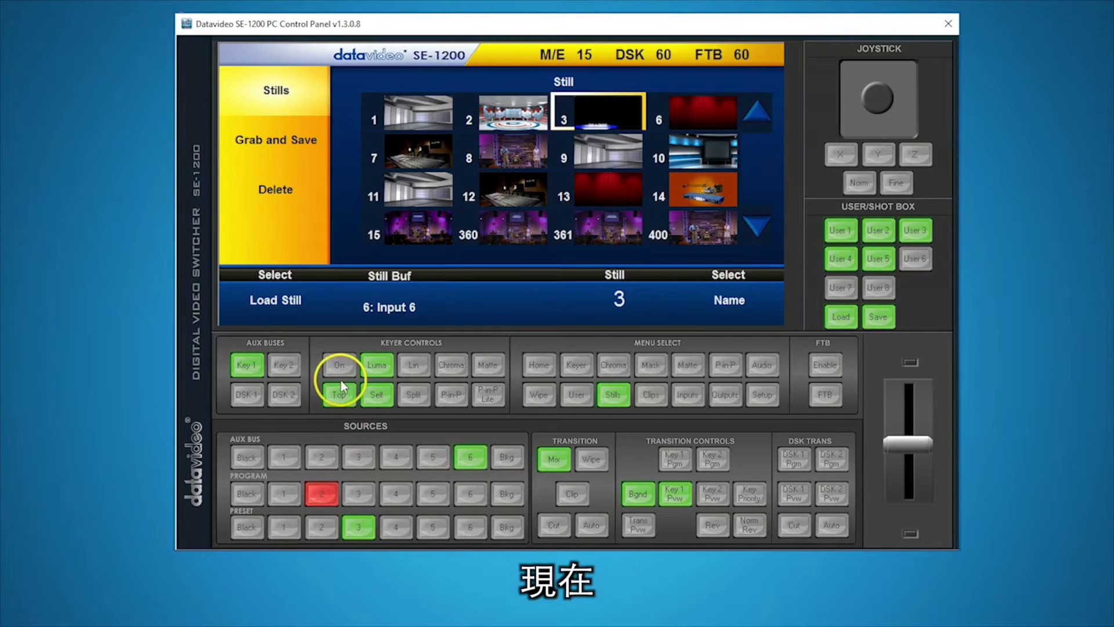
pyautogui.click(344, 367)
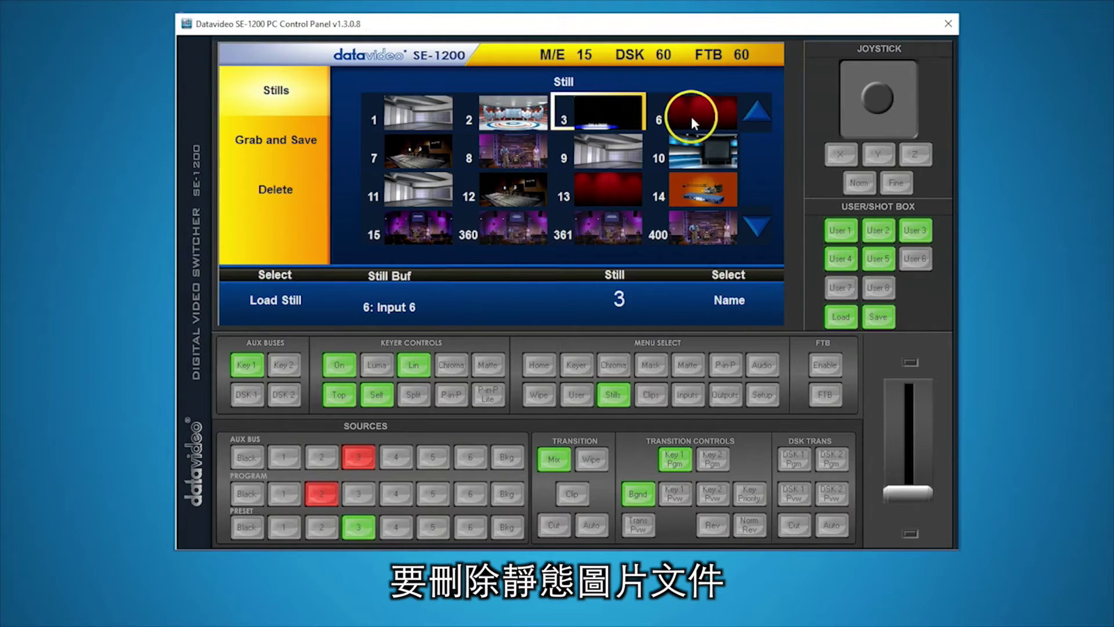
# Select still 6 and delete it from the stills store, confirming with Yes
pyautogui.click(692, 116)
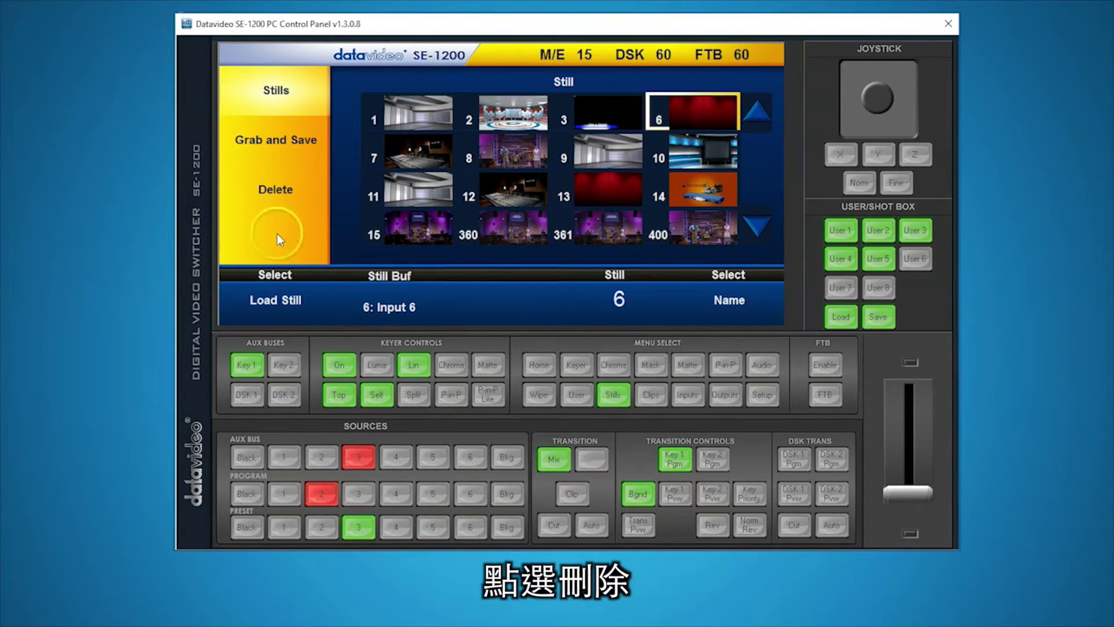
pyautogui.click(272, 191)
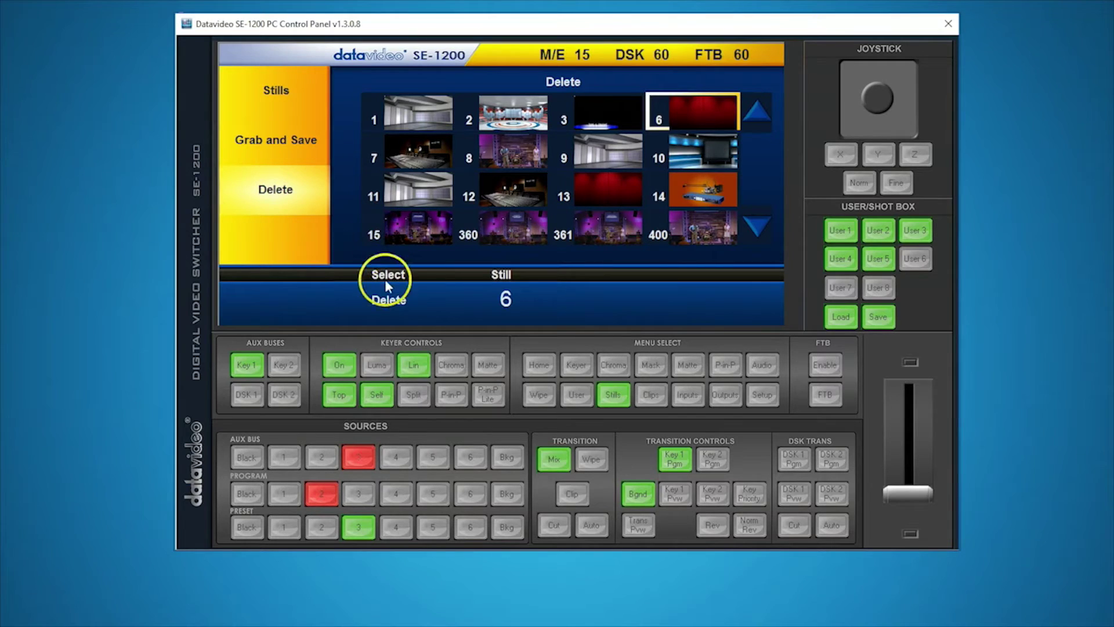
pyautogui.click(390, 297)
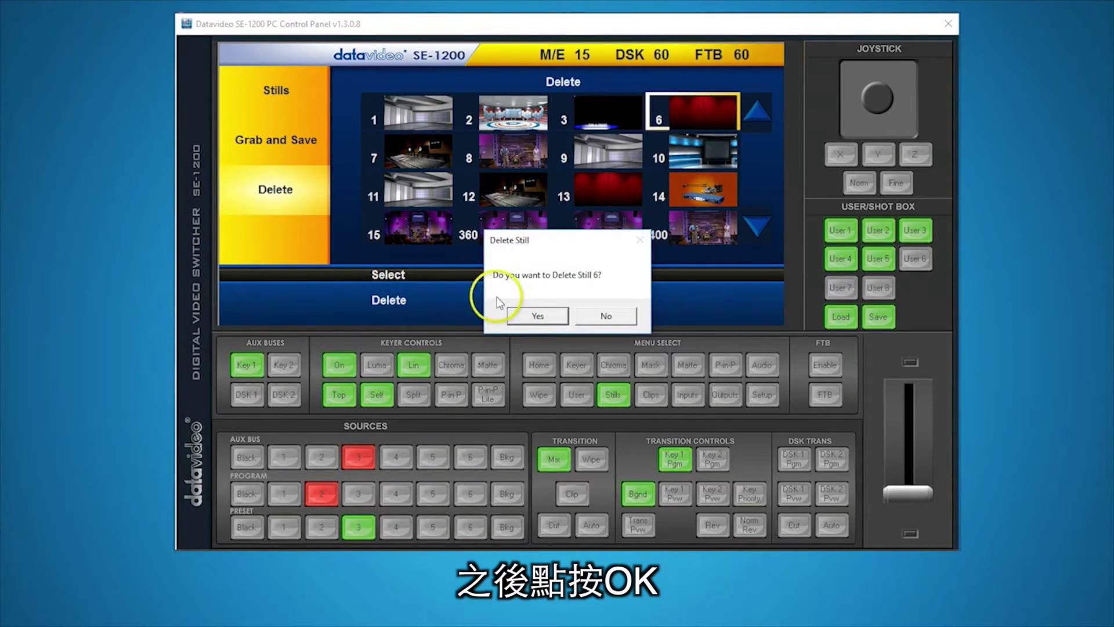
pyautogui.click(538, 317)
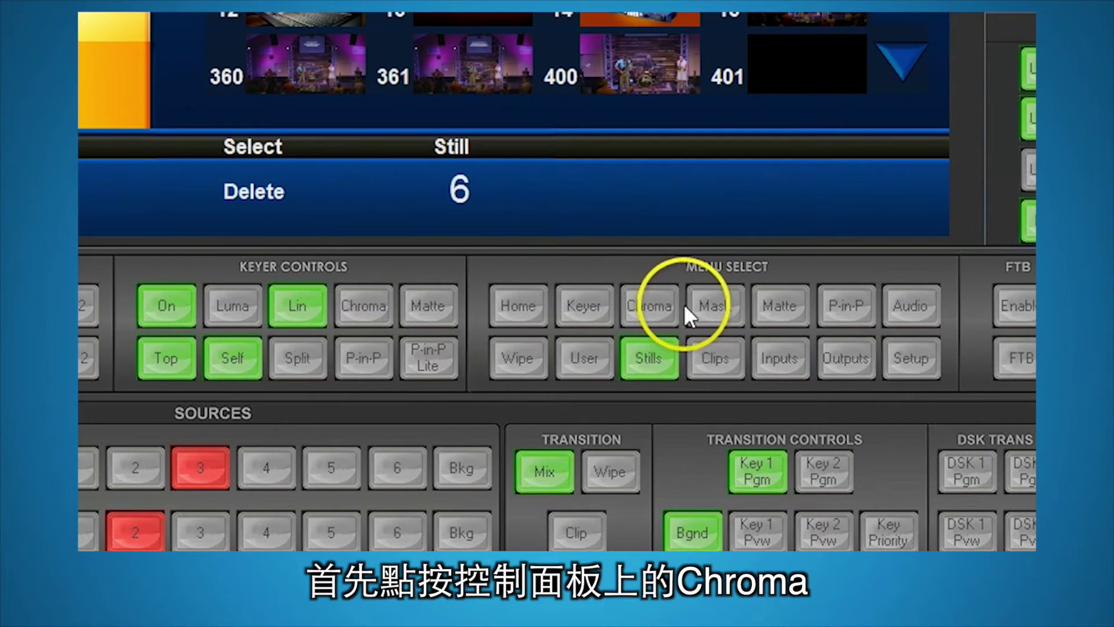
# Raise the Key 1 chroma key luma to 100 and adjust hue to 117.20
pyautogui.click(653, 301)
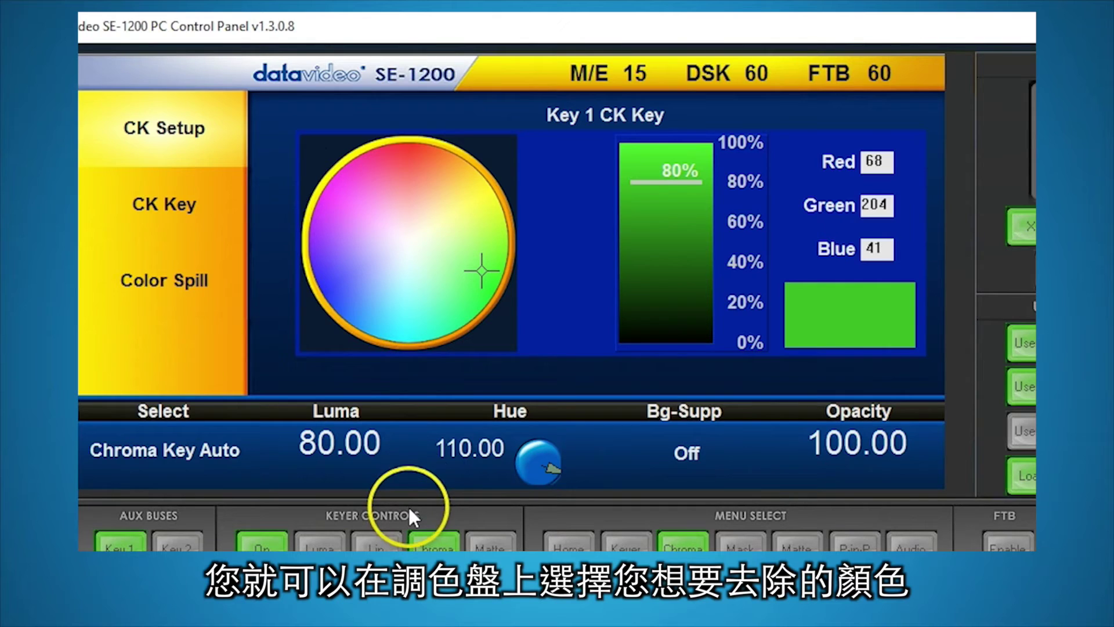
pyautogui.moveTo(668, 174); pyautogui.dragTo(669, 128)
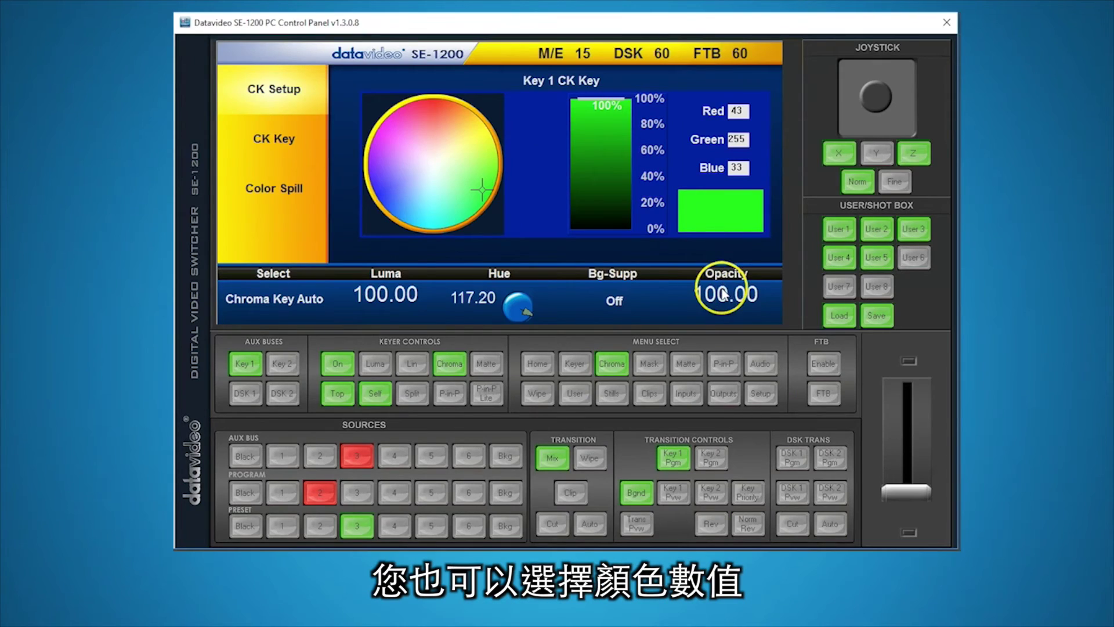
pyautogui.click(855, 443)
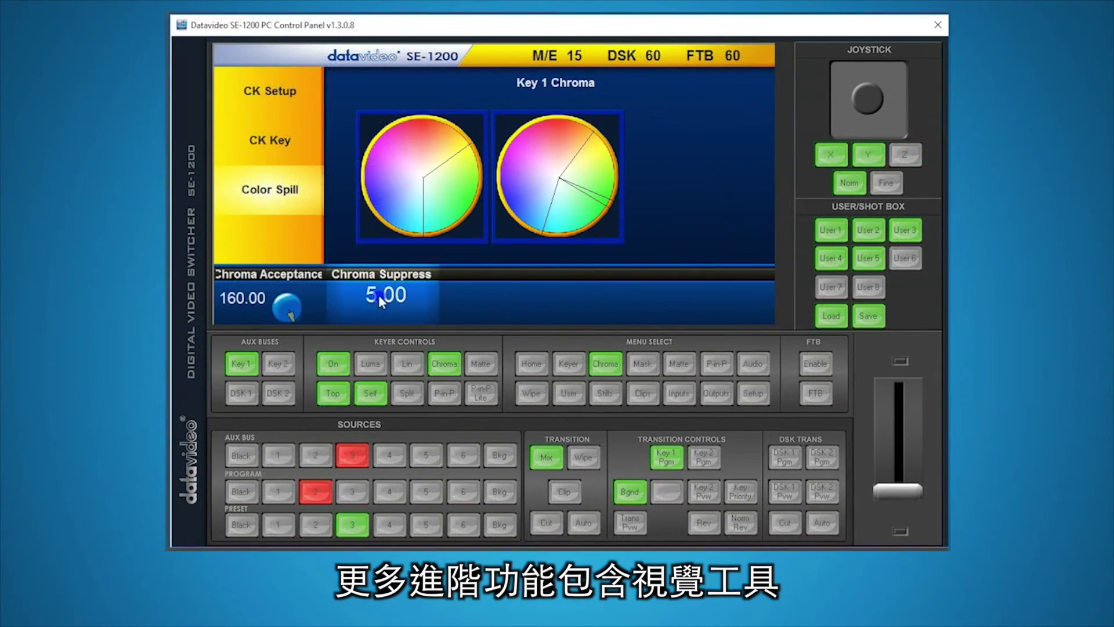
# Set Chroma Suppress to 10 on the keypad
pyautogui.click(378, 295)
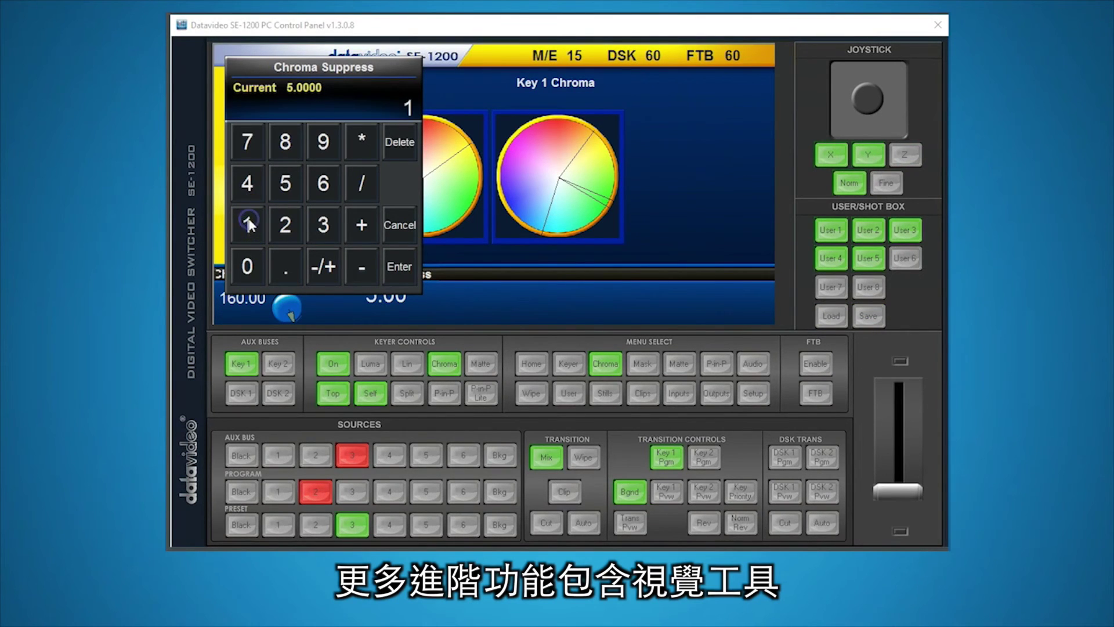
pyautogui.click(243, 268)
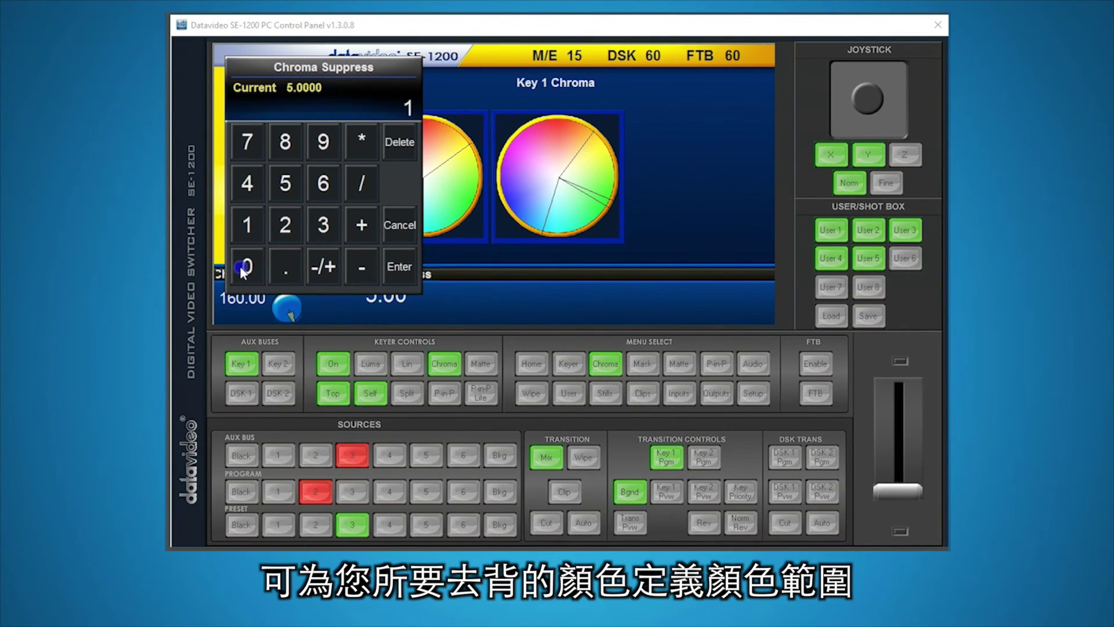
pyautogui.click(399, 267)
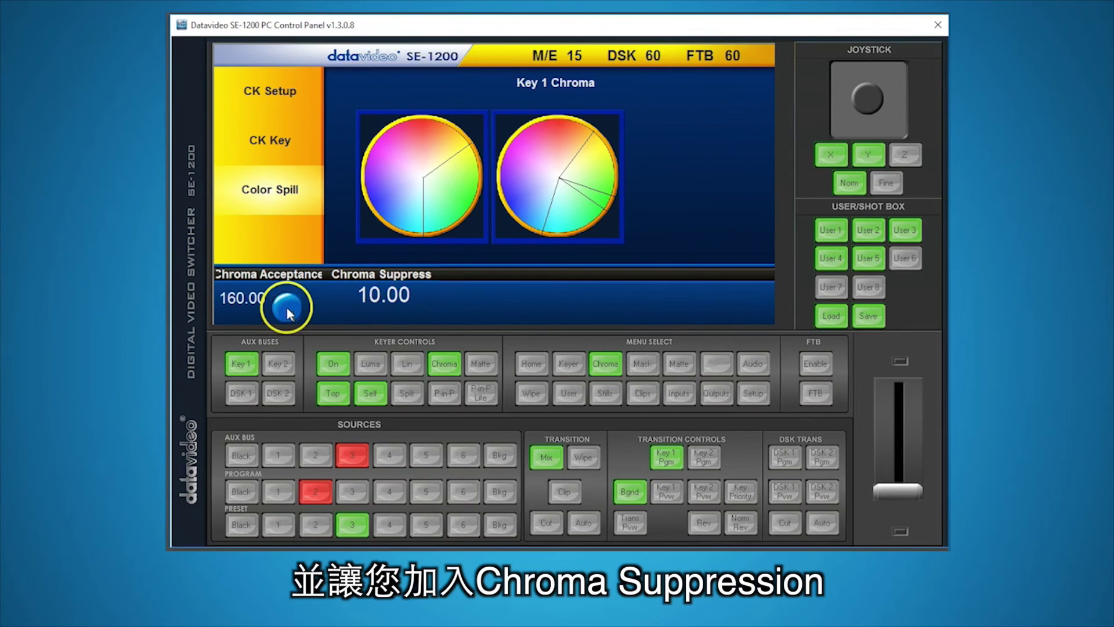